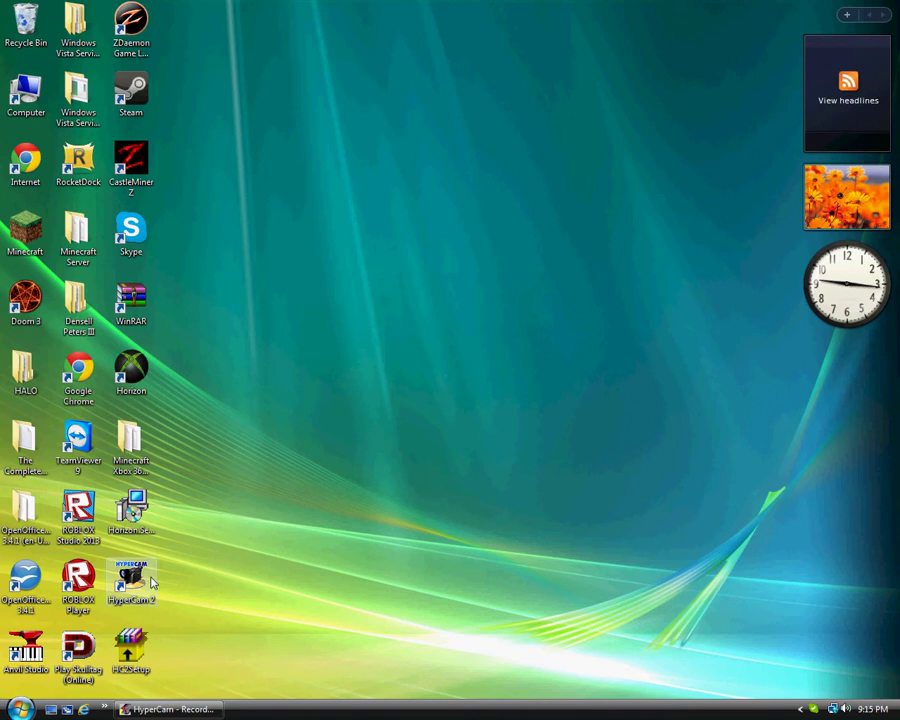
Step: Open Google Chrome and search the web for "horizon download cnet"
double_click(80, 385)
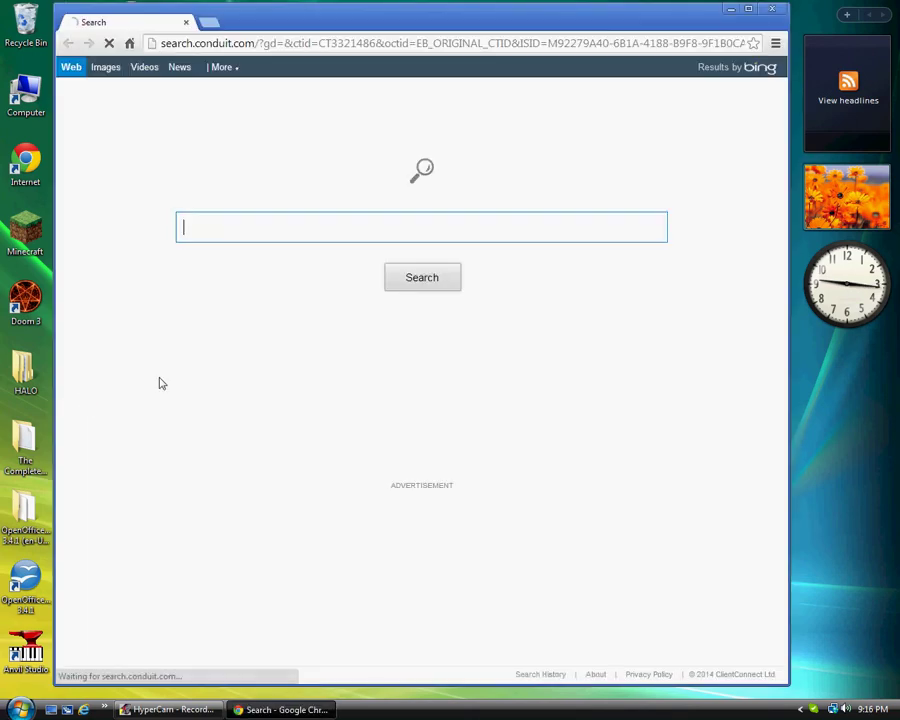
left_click(217, 45)
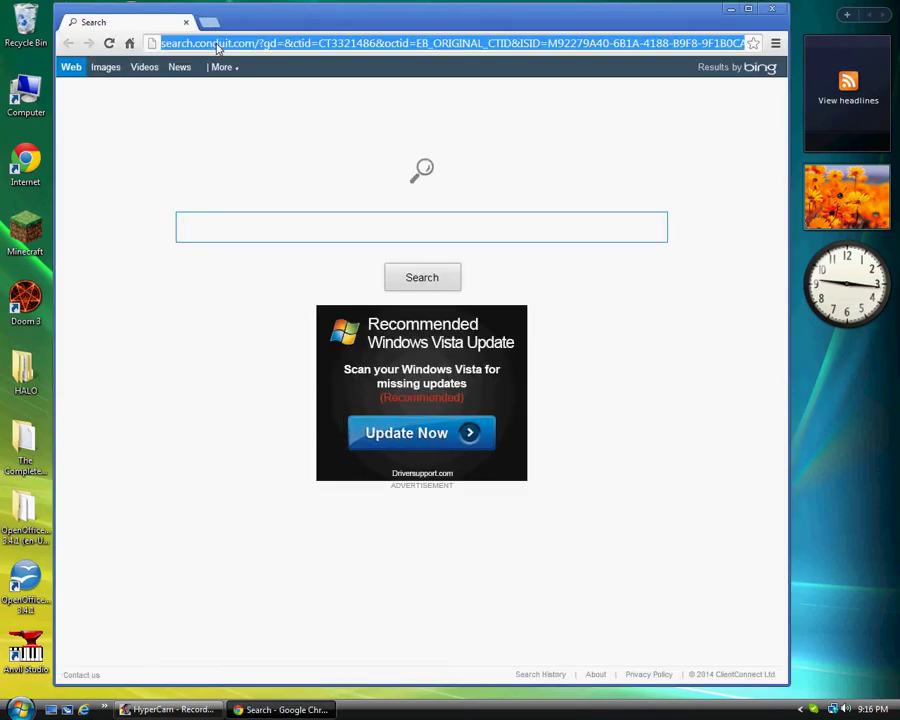
key("BackSpace")
type("h")
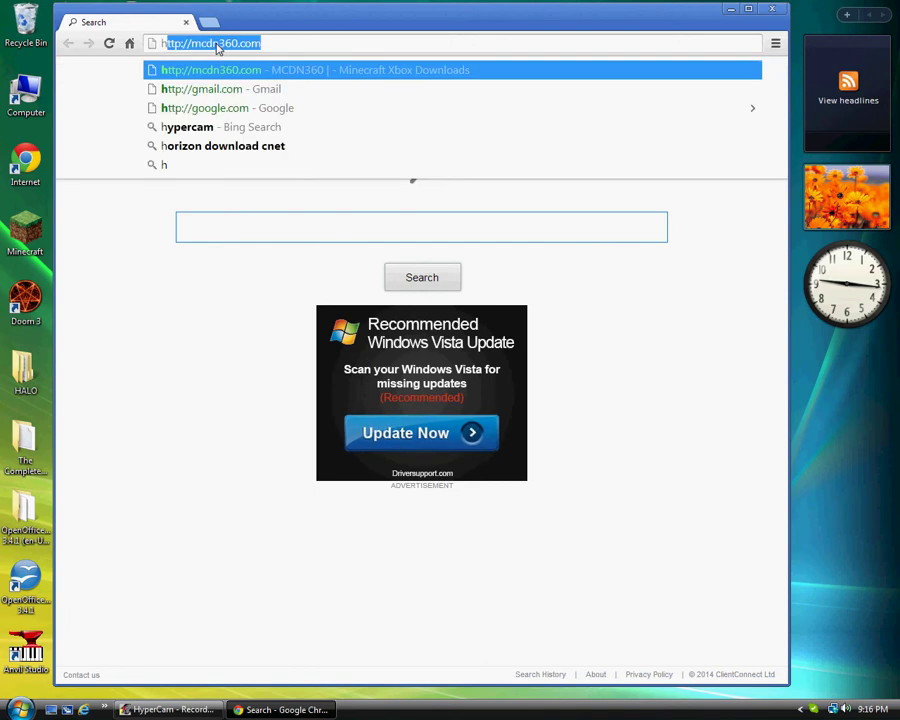
type("orizion")
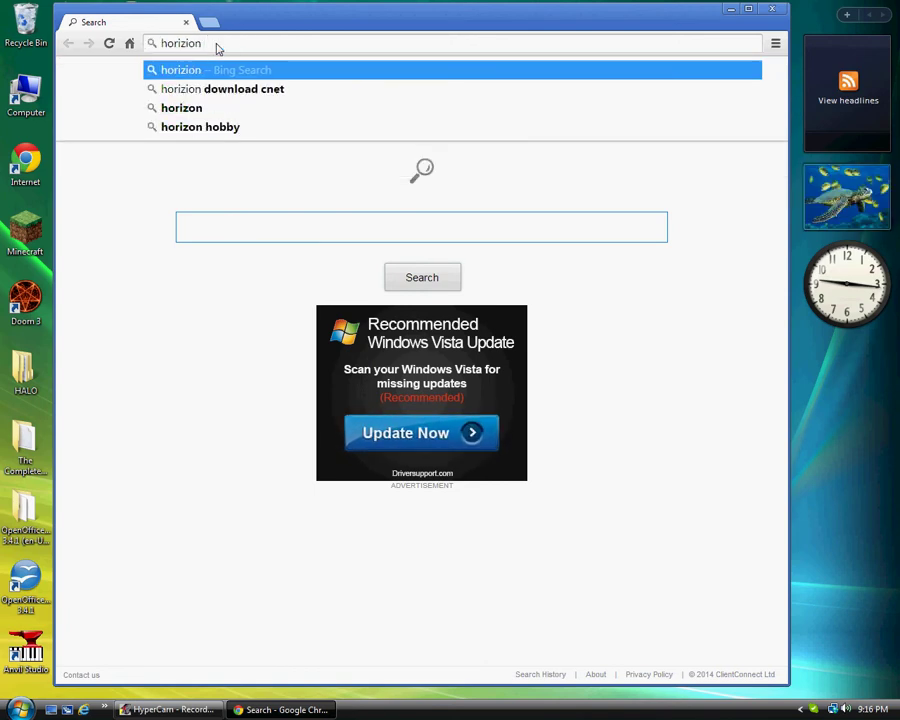
key("BackSpace")
key("BackSpace")
key("BackSpace")
type("on dow")
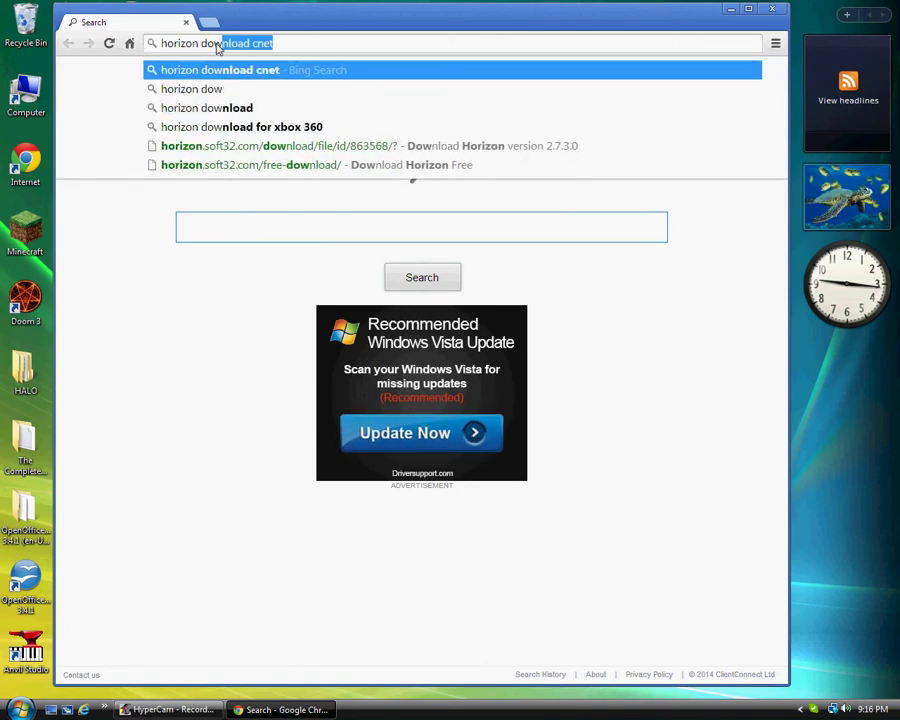
type("nload")
key("Return")
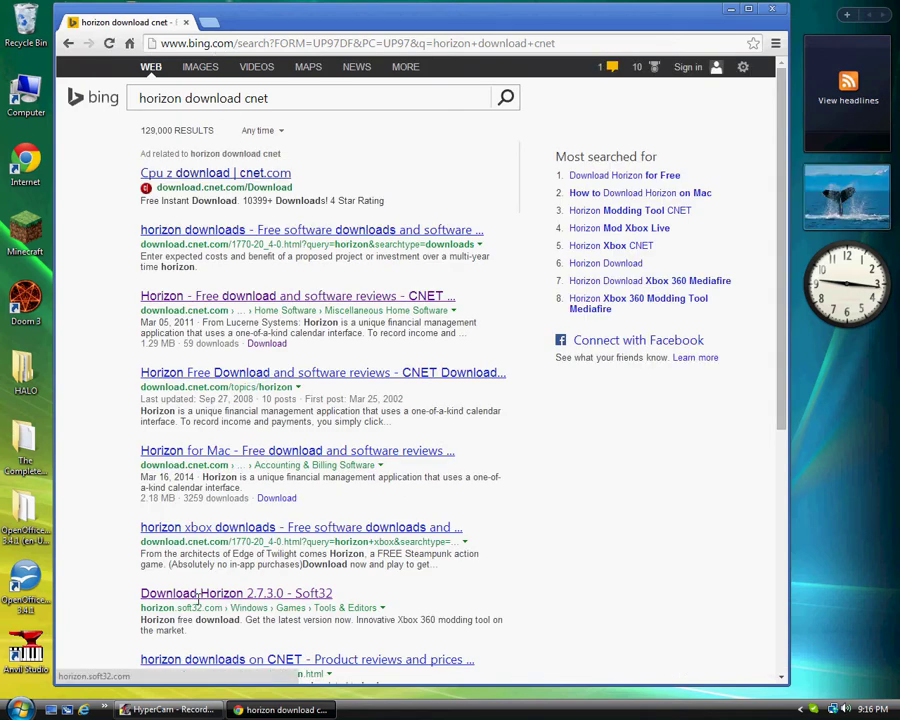
Step: Start downloading Horizon 2.7.3.0 from its Soft32 page, and exit Chrome while the download is still in progress
left_click(259, 600)
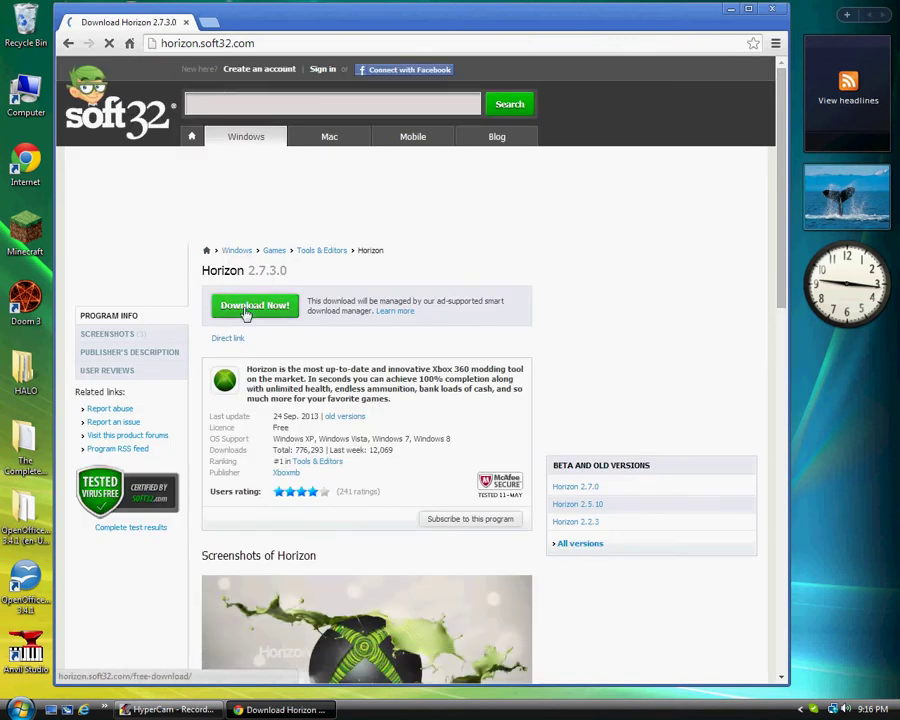
left_click(246, 313)
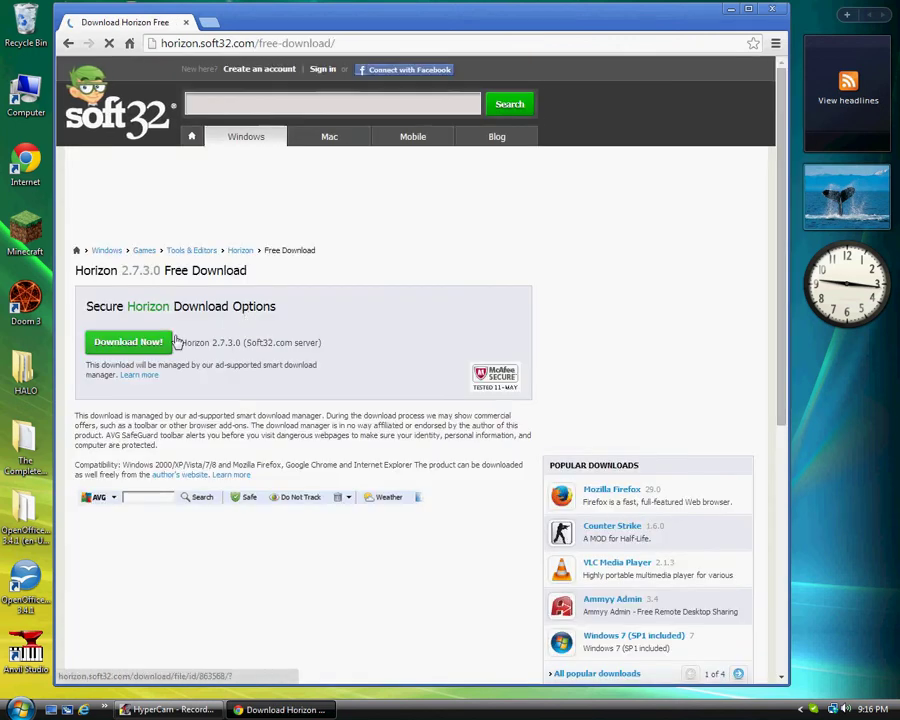
left_click(135, 344)
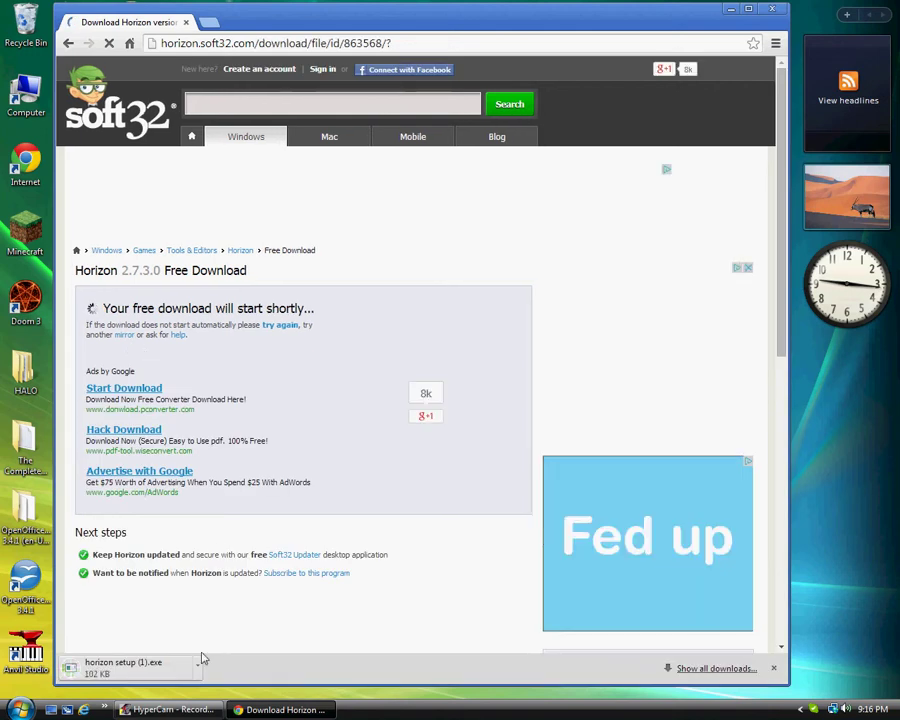
left_click(771, 9)
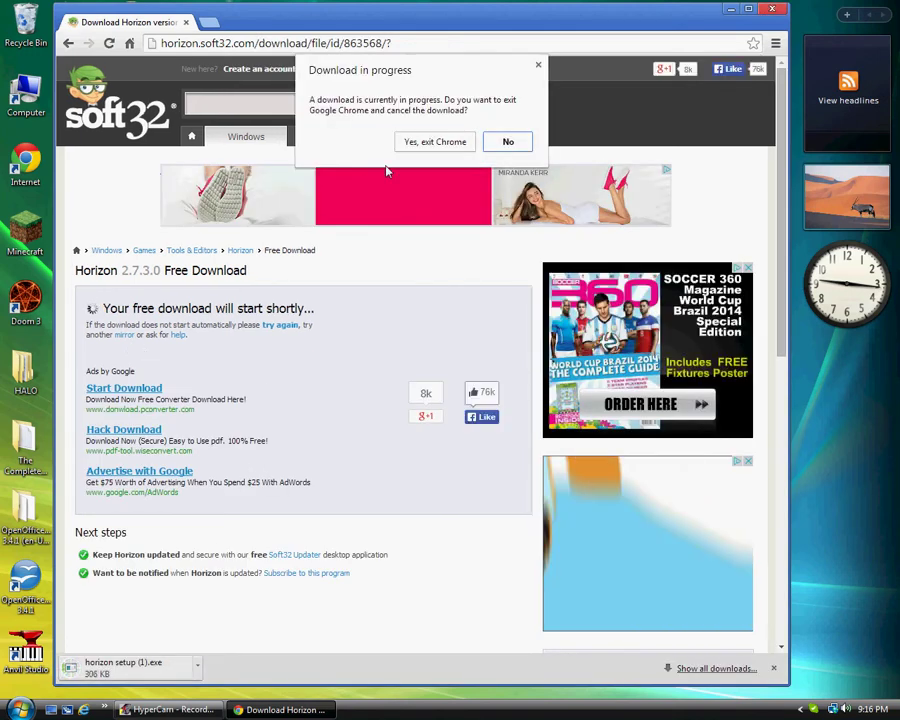
left_click(433, 141)
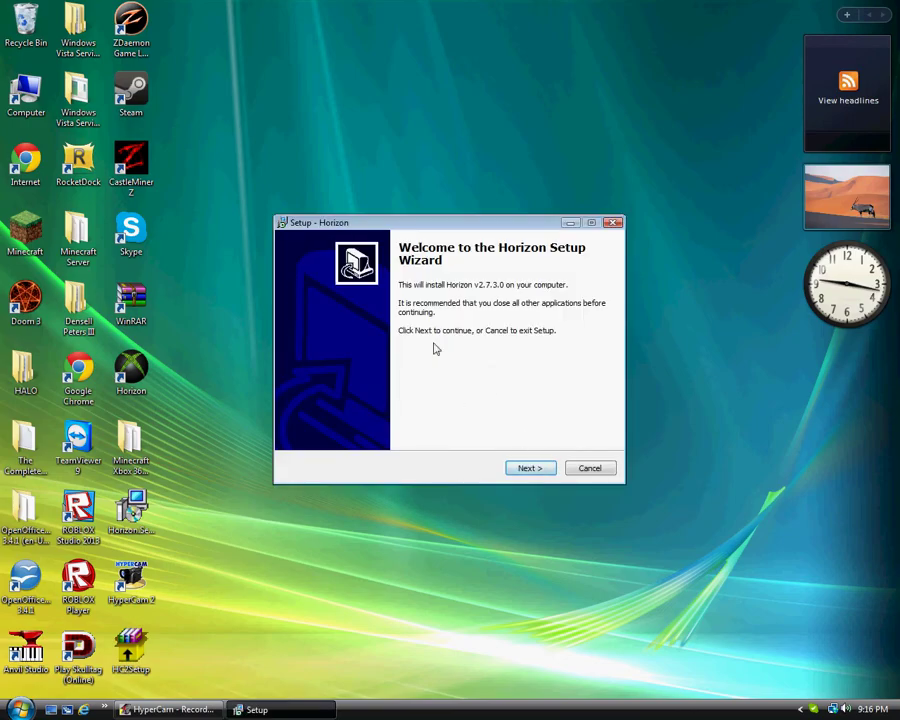
Step: Go through the Horizon setup wizard with the desktop icon option enabled and start the installation
left_click(512, 469)
left_click(514, 470)
left_click(514, 471)
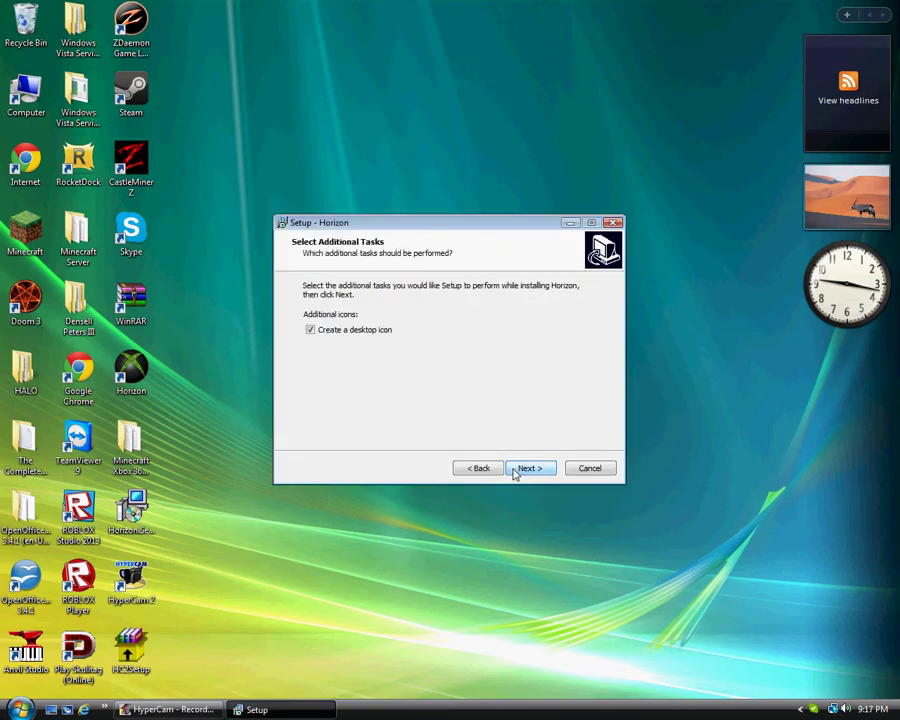
left_click(514, 471)
left_click(514, 472)
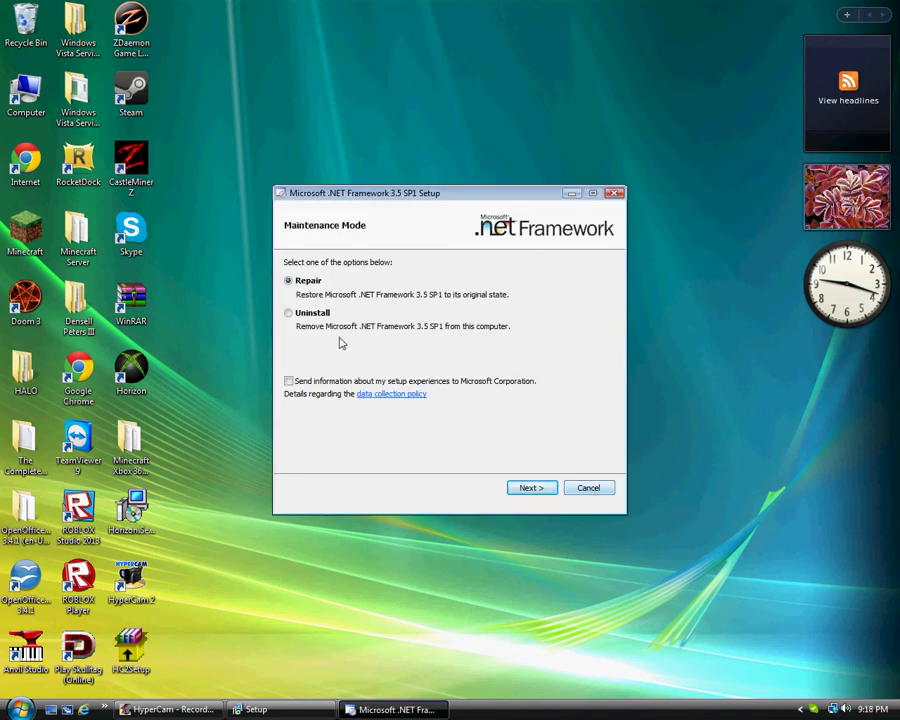
Step: Cancel the Microsoft .NET Framework 3.5 SP1 maintenance setup and finish the Horizon setup wizard
left_click(585, 492)
left_click(454, 402)
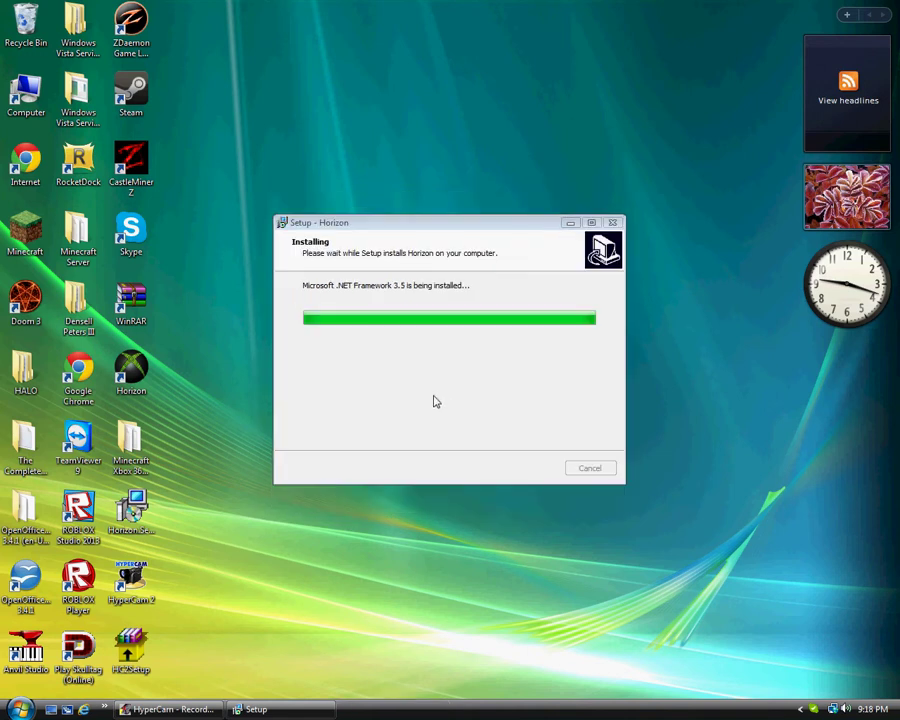
left_click(406, 334)
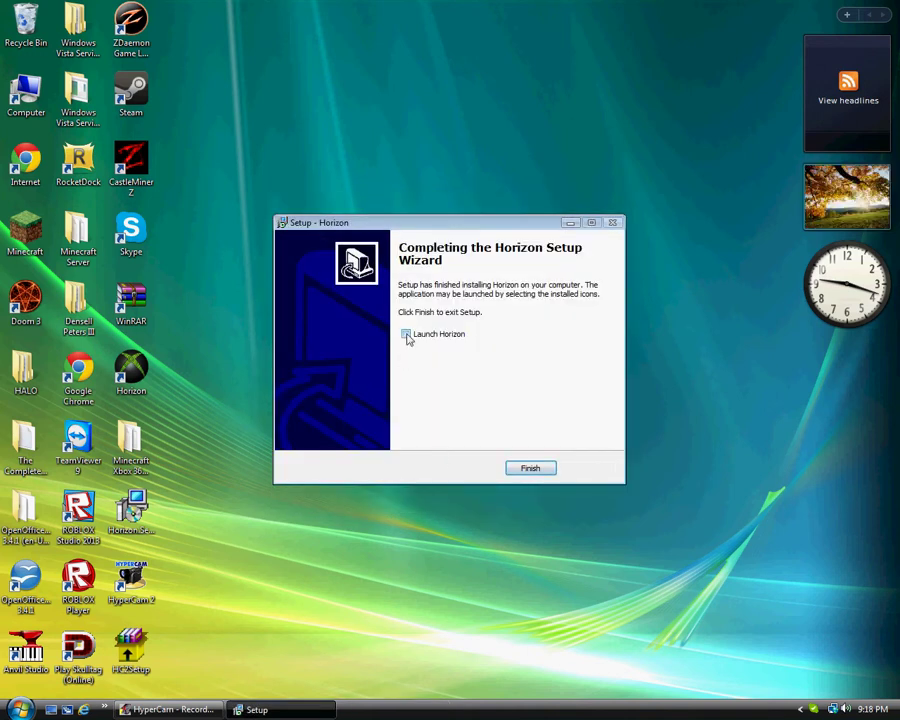
left_click(530, 468)
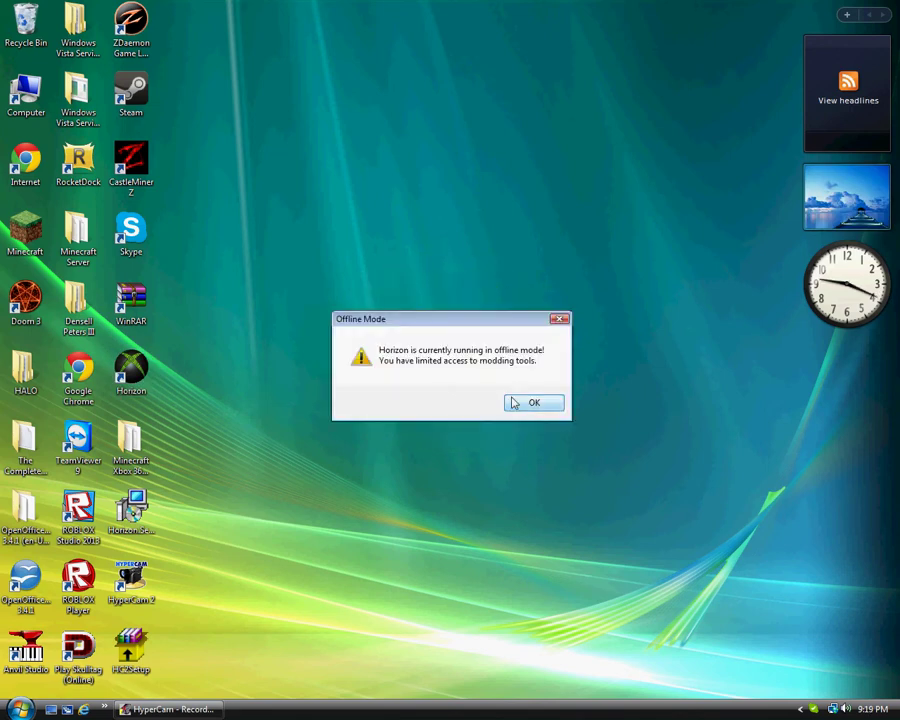
Step: Dismiss Horizon's offline mode notice, look through the flash drive's Gamer Profiles and Games folders, and minimize Horizon
left_click(516, 402)
left_click(554, 335)
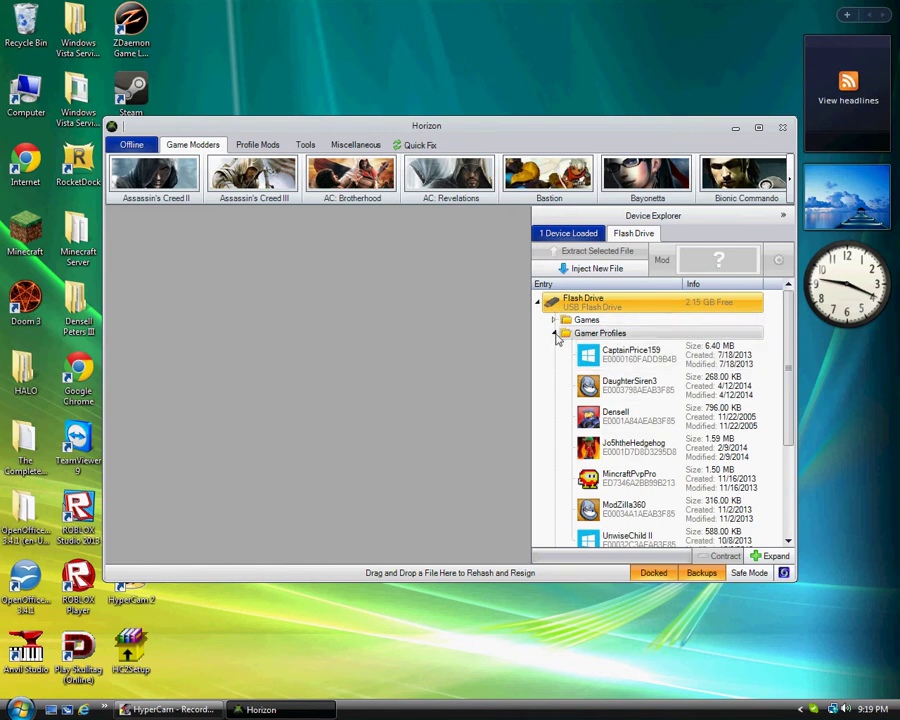
left_click(555, 333)
left_click(554, 320)
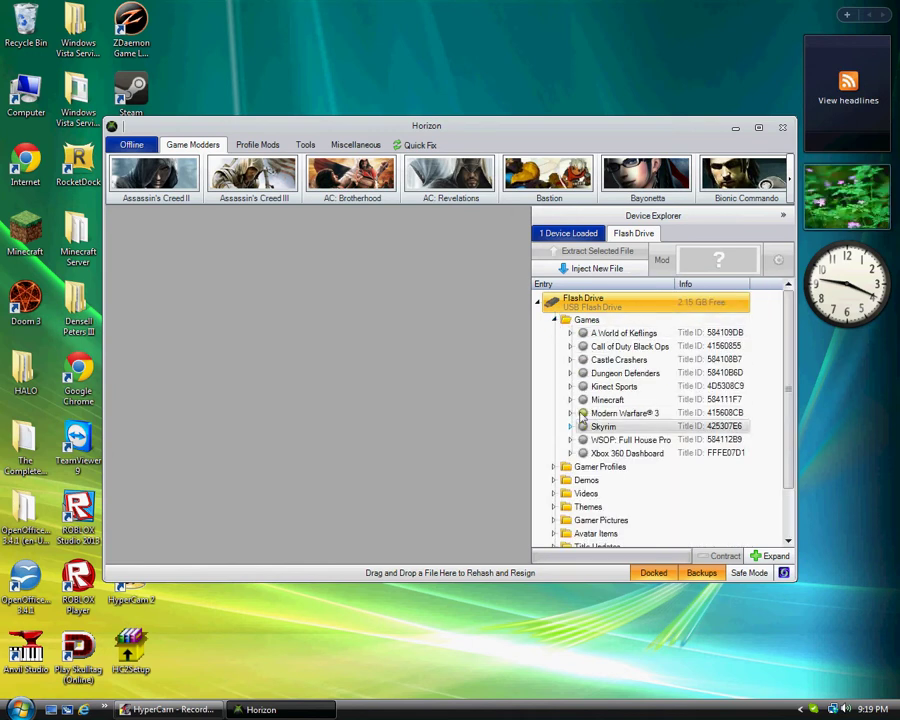
double_click(587, 320)
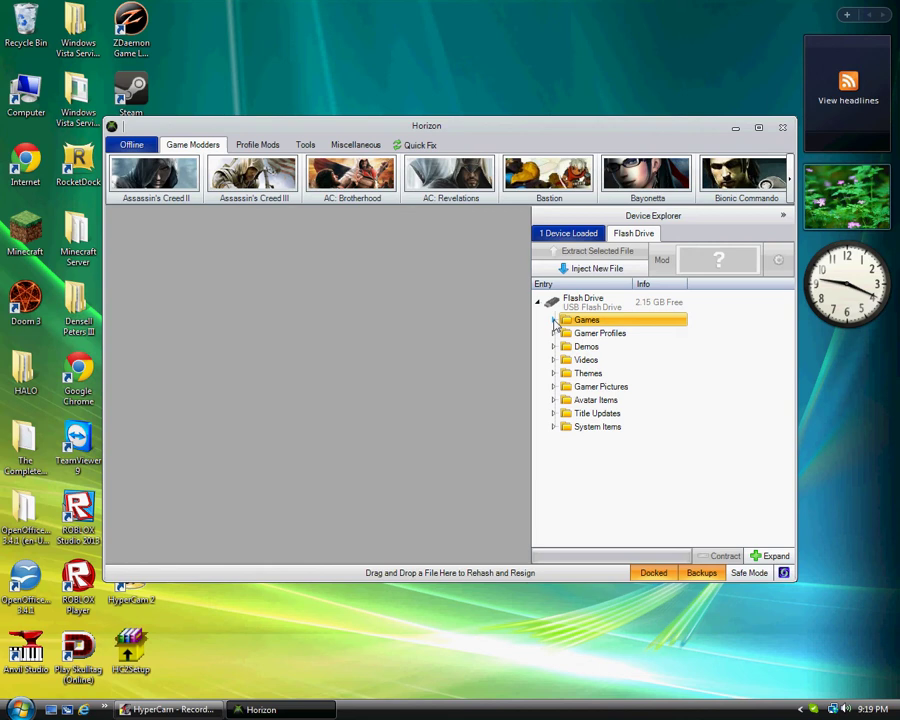
left_click(736, 128)
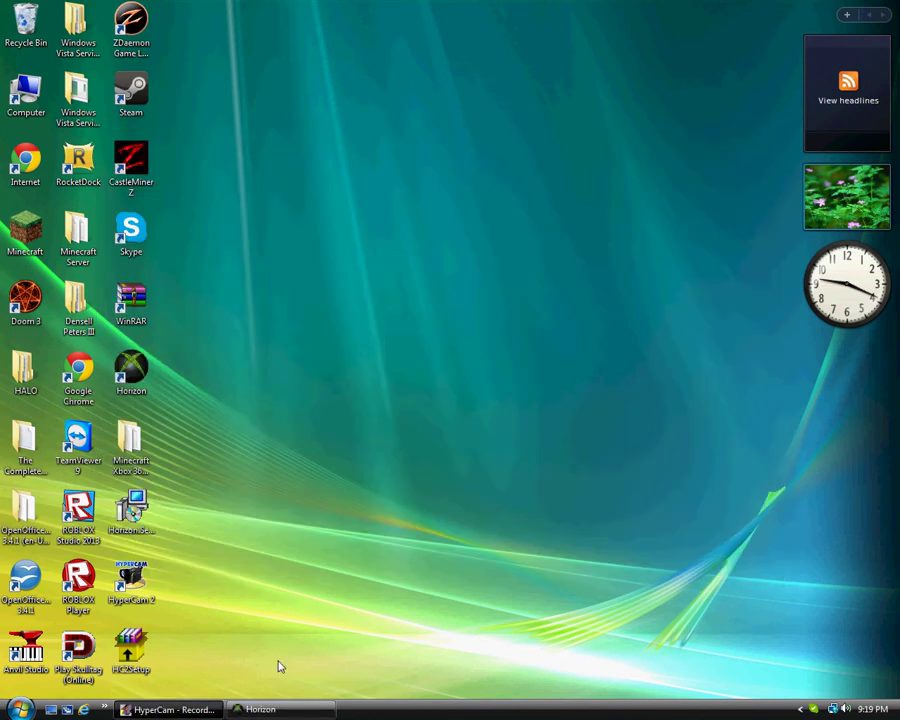
Step: Open Google Chrome and go to the Minecraft Xbox map download site mcdn360.com
double_click(77, 398)
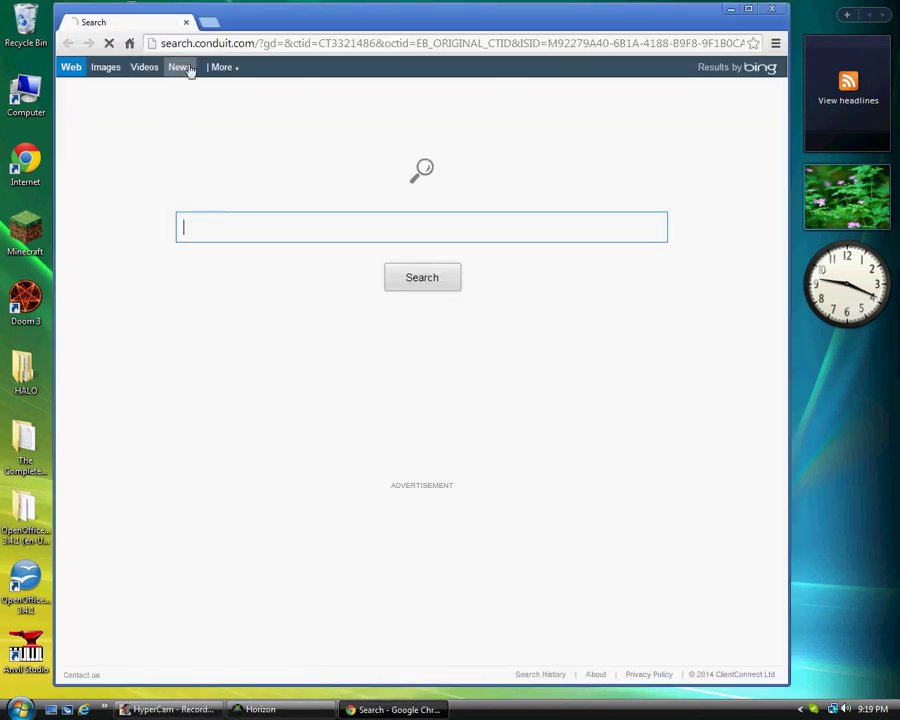
left_click(190, 44)
type("mcdn3")
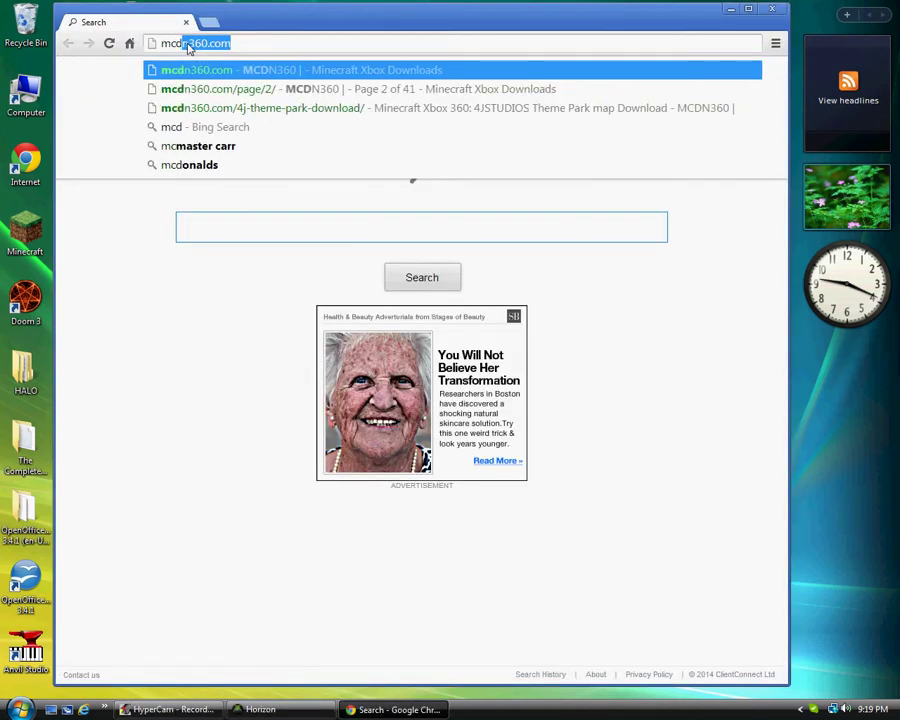
type("60.com")
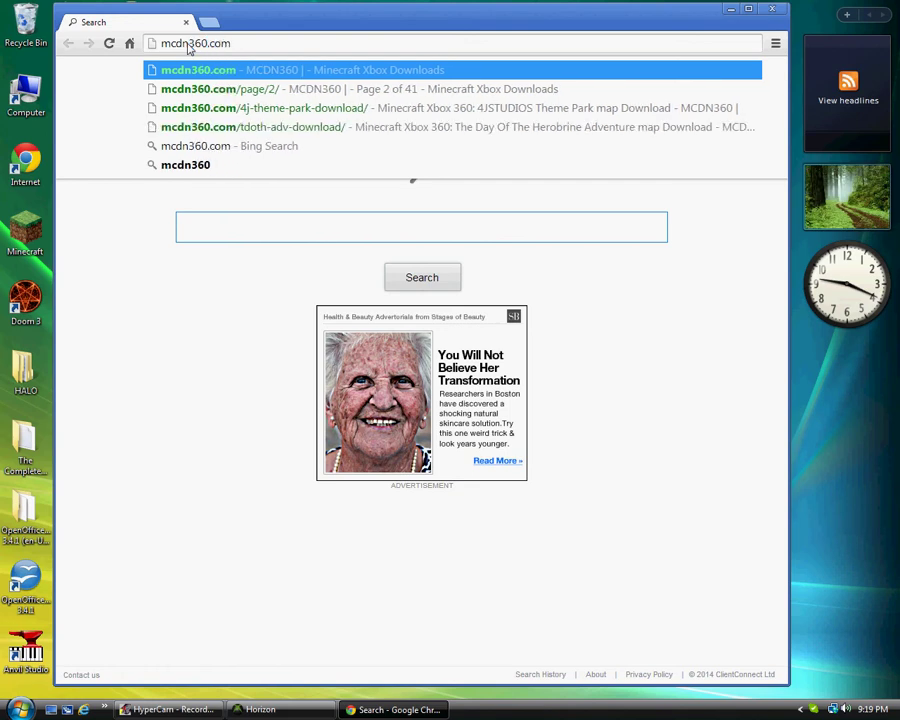
key("Return")
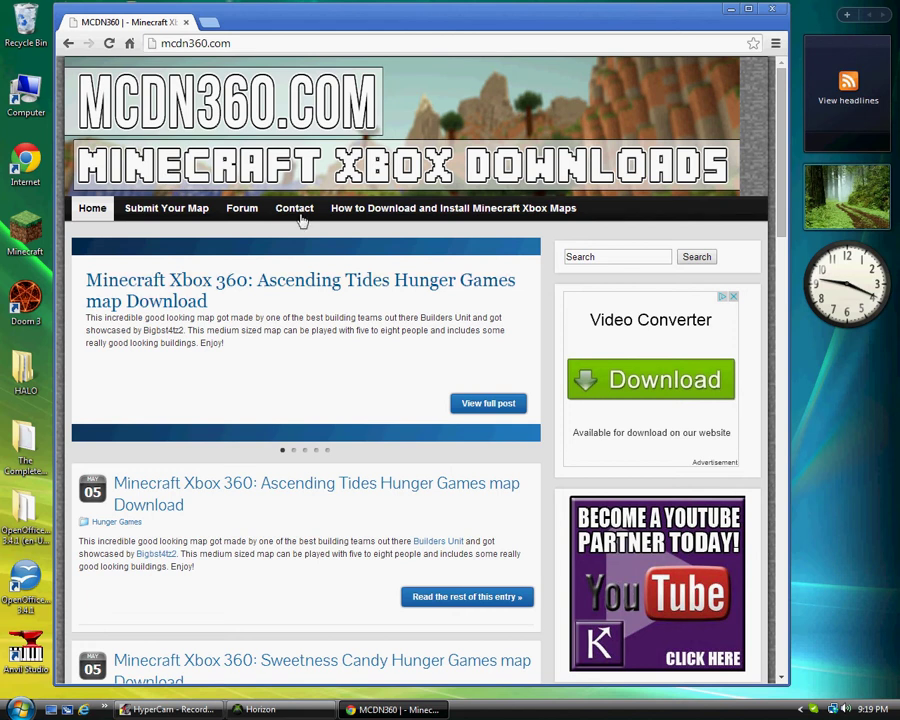
Step: Open the Sweetness Candy Hunger Games map post and find its map download link
scroll(230, 460, "down", 2)
scroll(243, 381, "down", 2)
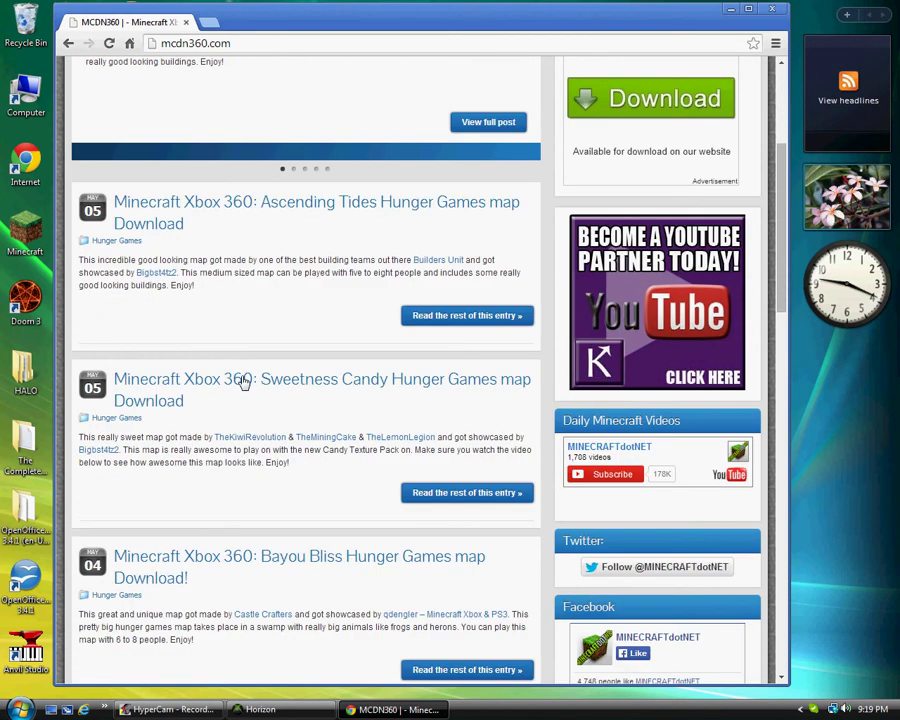
left_click(340, 384)
scroll(280, 320, "down", 3)
scroll(279, 320, "down", 3)
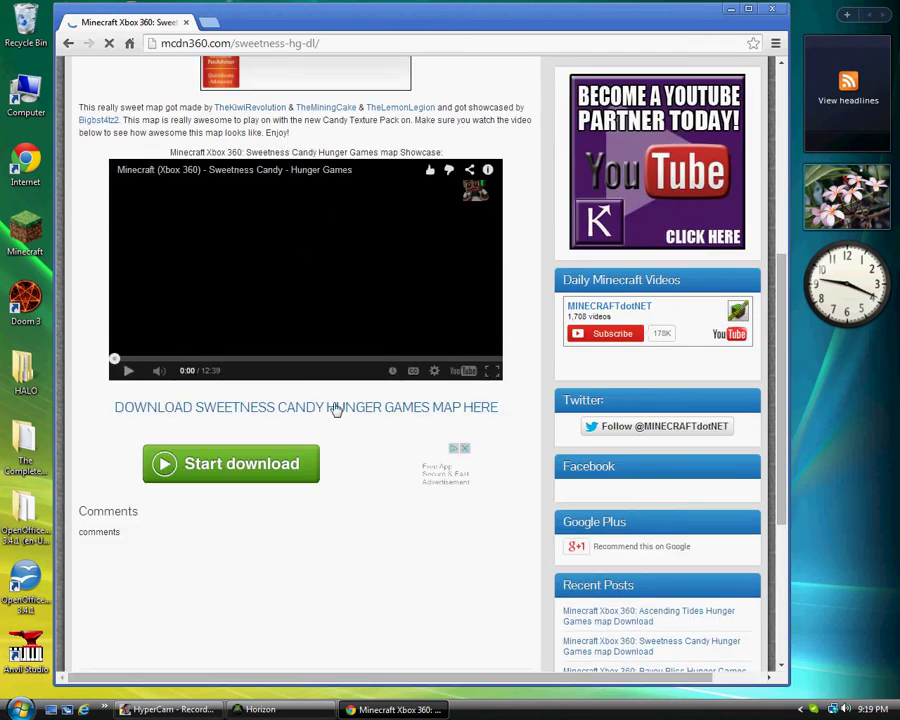
Step: Start downloading Sweetness HG.bin from MediaFire, close both browser tabs and exit Chrome while the download is in progress
left_click(335, 408)
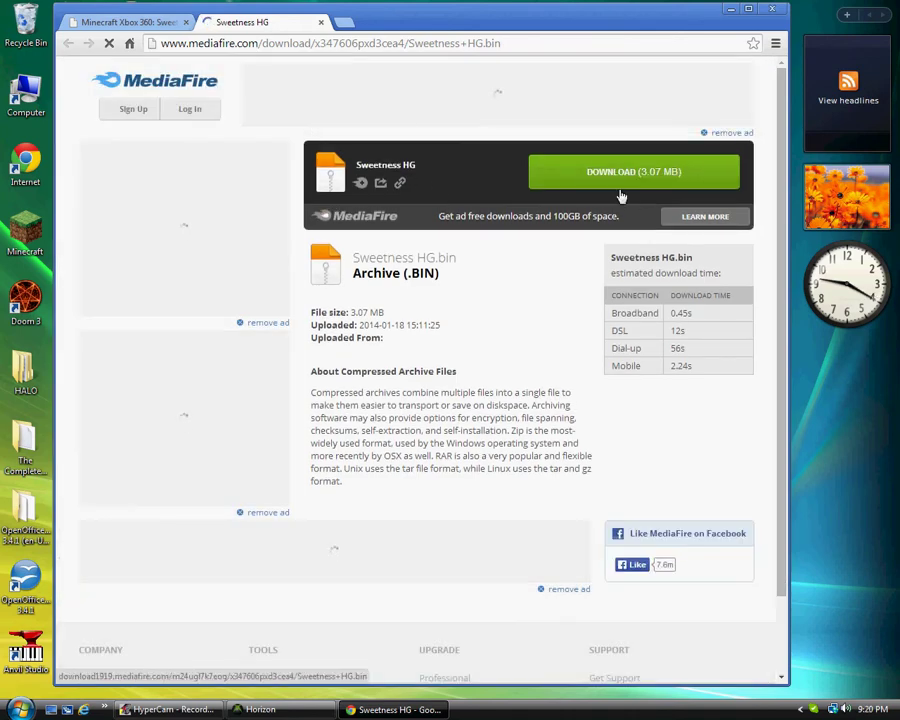
left_click(623, 195)
left_click(760, 55)
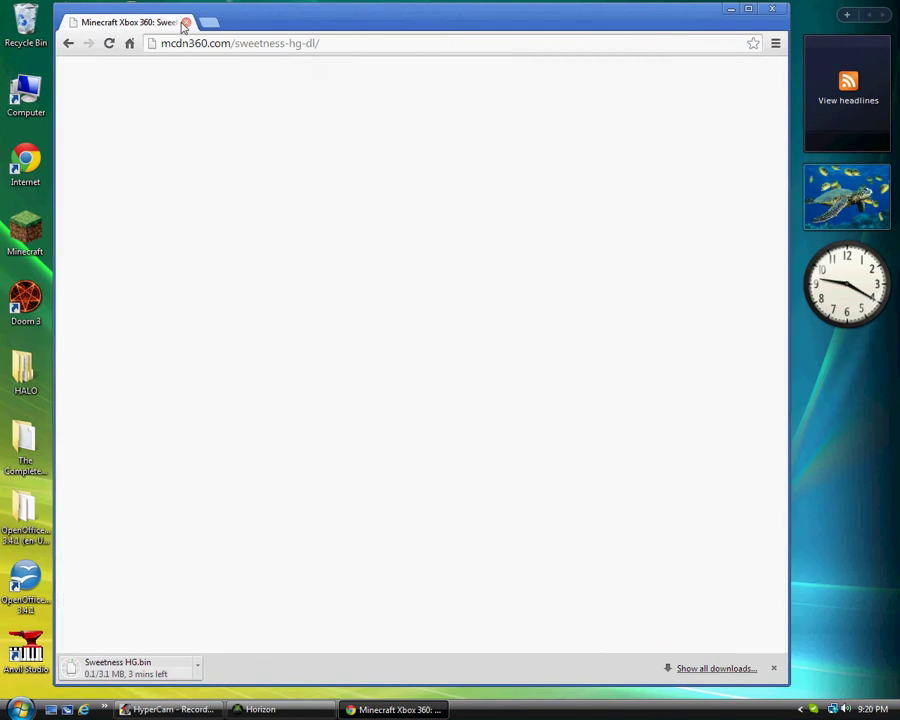
left_click(186, 22)
left_click(438, 141)
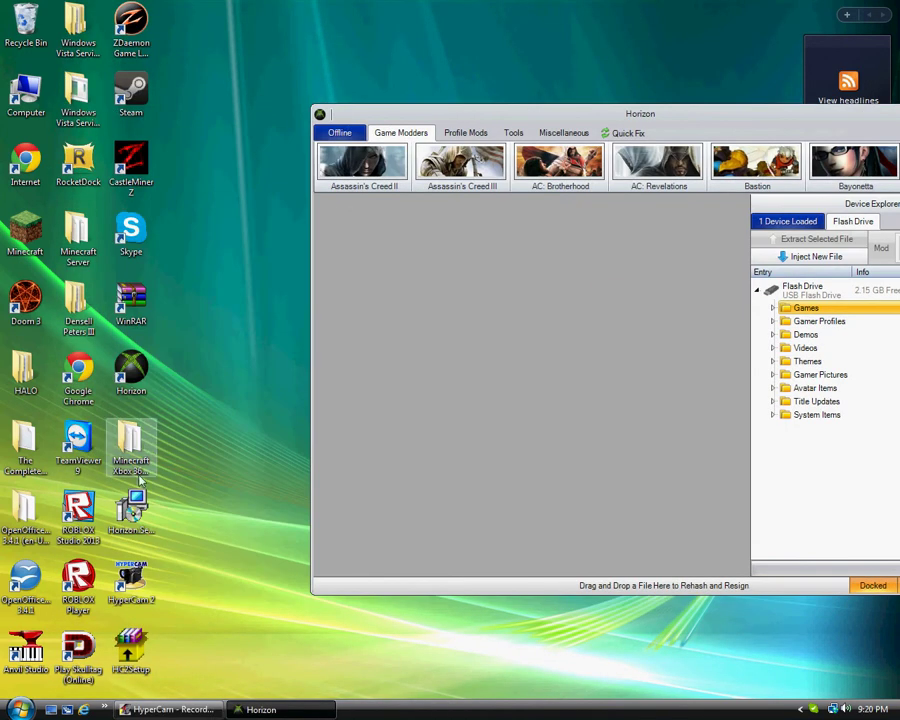
Step: Open the Minecraft Xbox 360 Maps folder from the desktop beside Horizon and expand the flash drive's Gamer Profiles
left_click(141, 478)
double_click(133, 468)
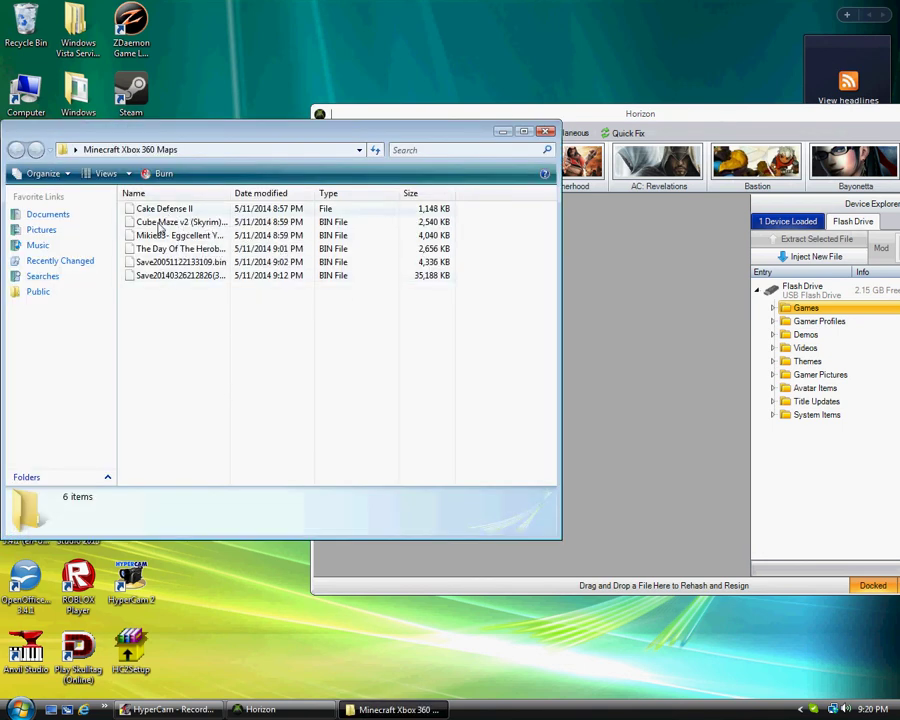
left_click_drag(481, 114, 474, 112)
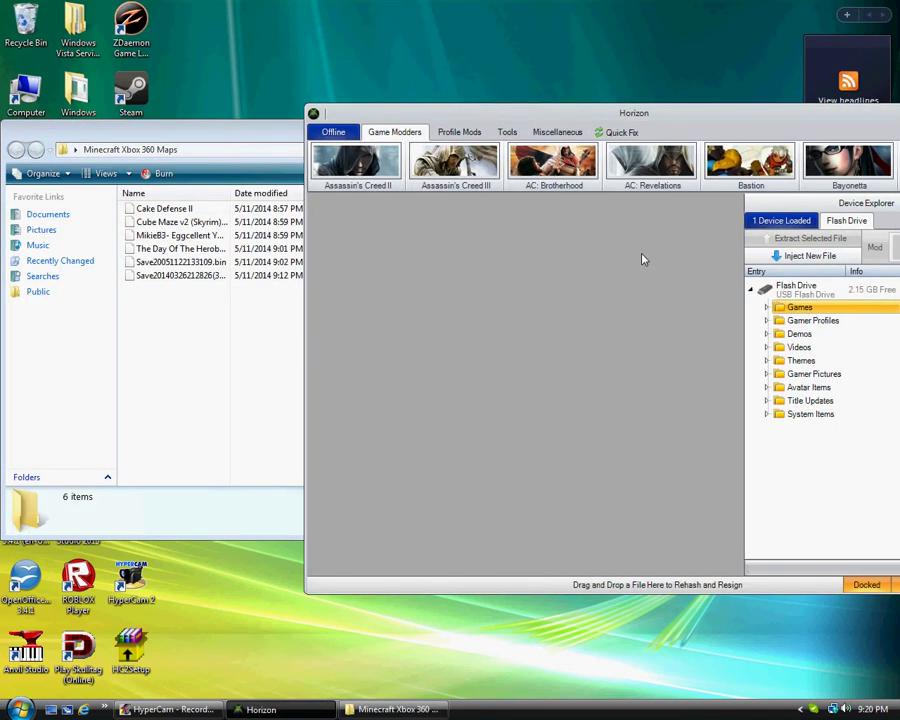
left_click(767, 322)
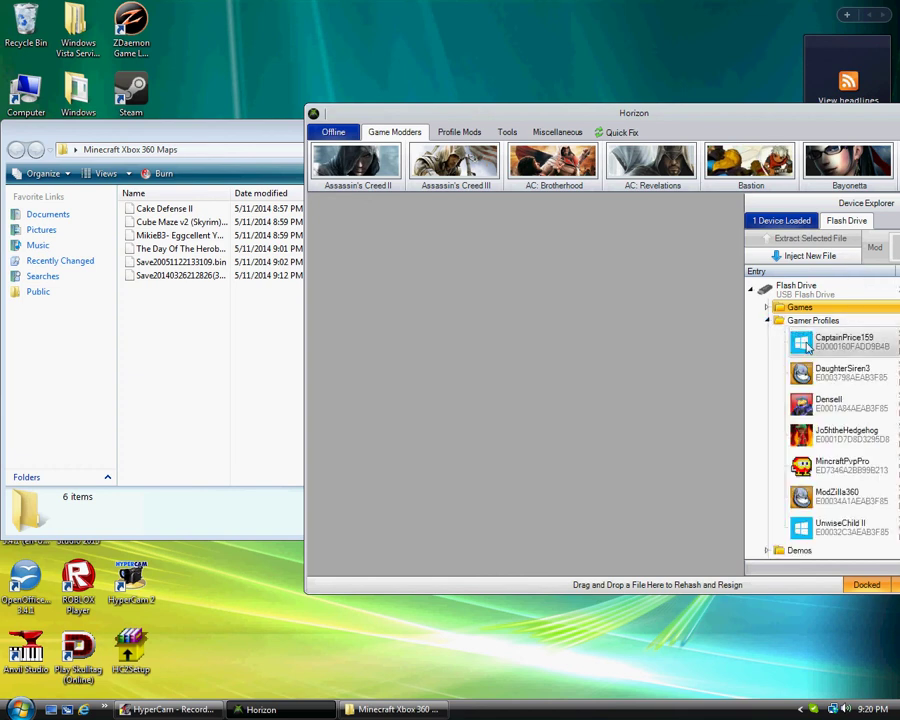
Step: Transfer The Day Of The Herobrine.bin from the maps folder to the flash drive in Horizon, assigning it to the first gamer profile
left_click_drag(152, 258, 830, 344)
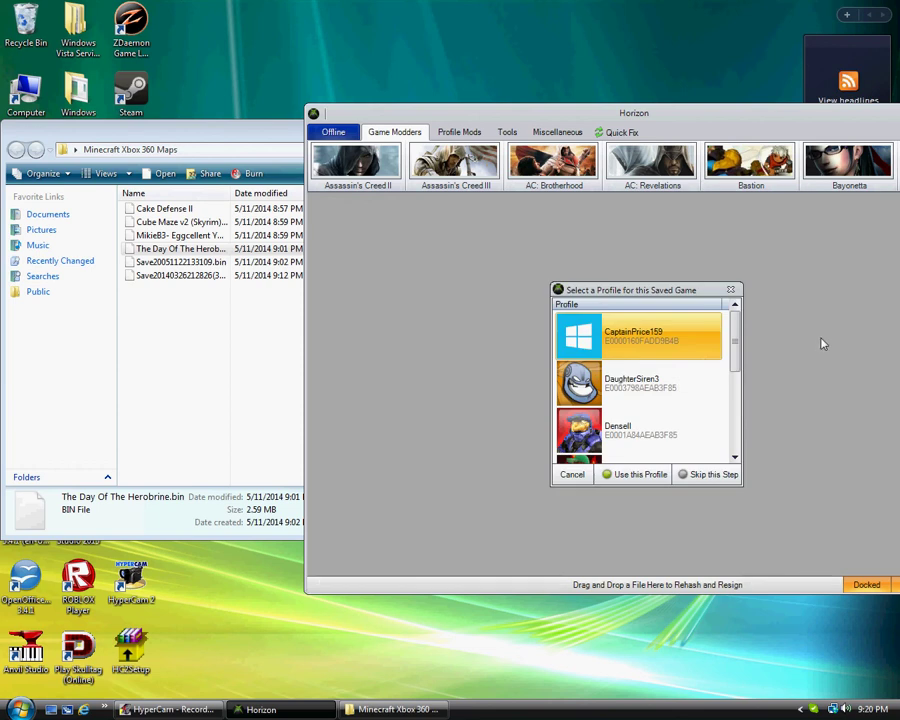
left_click(629, 432)
scroll(700, 400, "down", 3)
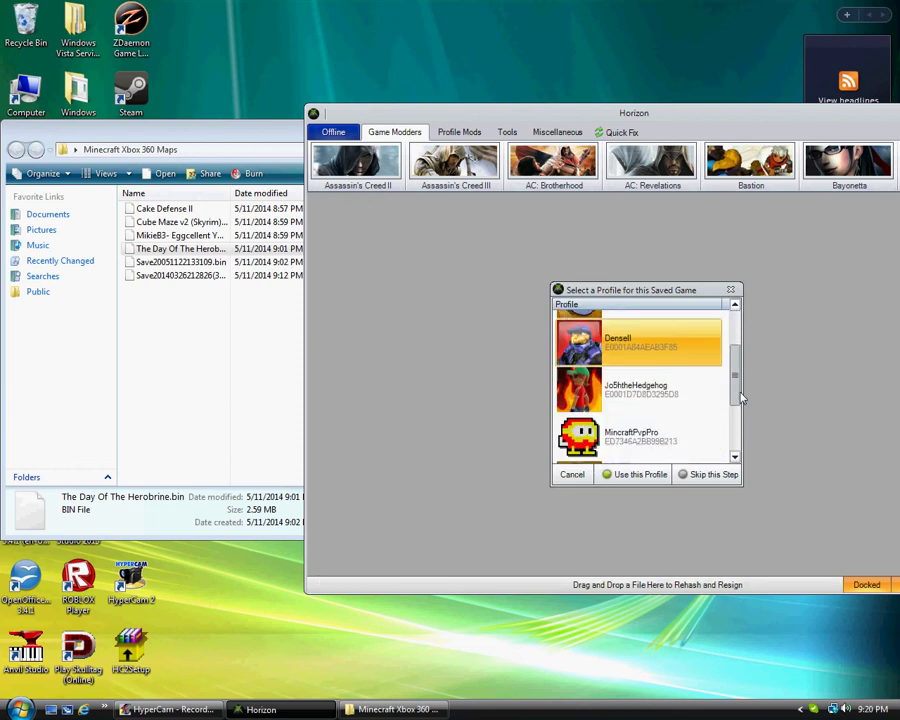
scroll(700, 400, "up", 3)
left_click(650, 338)
left_click(628, 476)
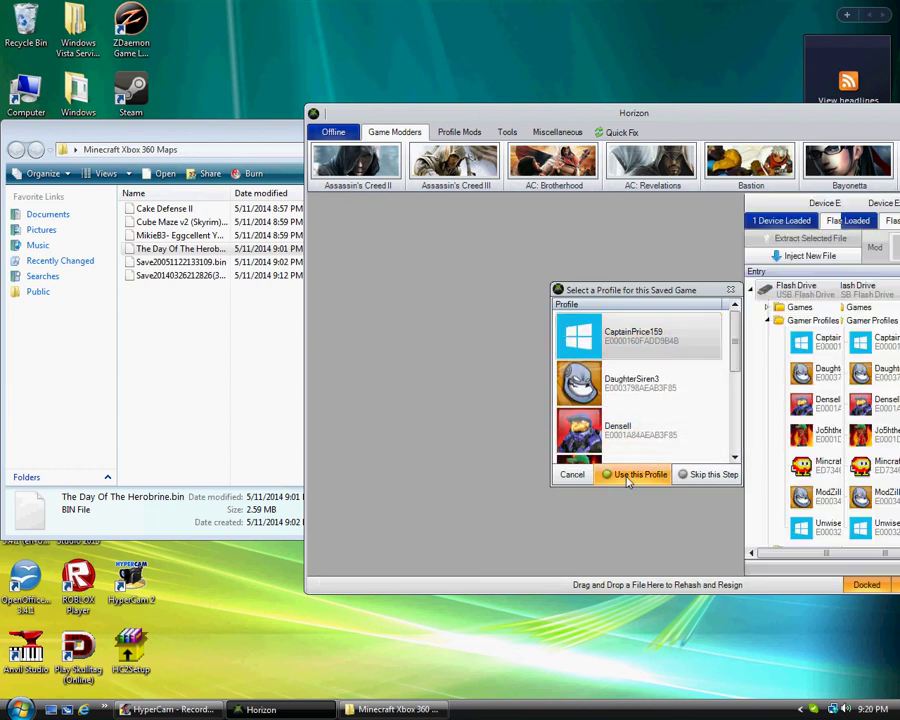
left_click(383, 384)
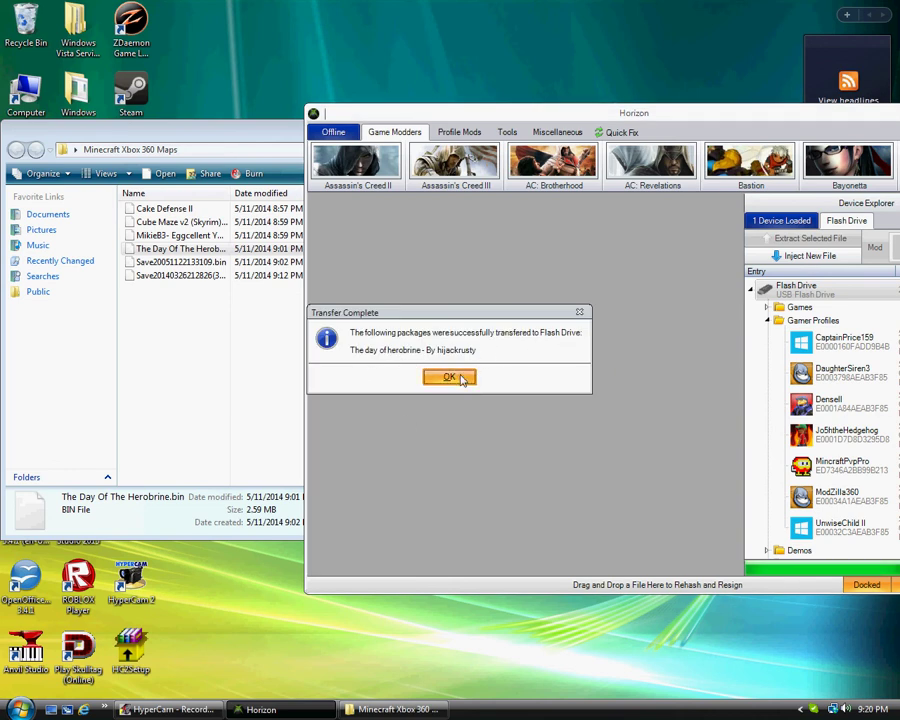
left_click(452, 379)
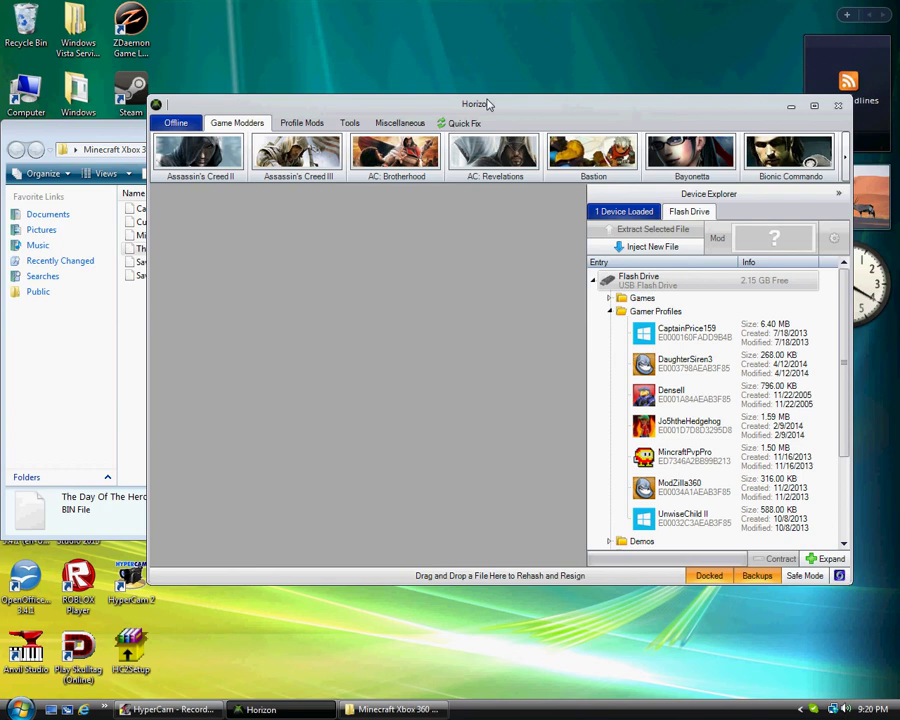
Step: Close Horizon and the Minecraft Xbox 360 Maps folder window
left_click(836, 104)
left_click(542, 134)
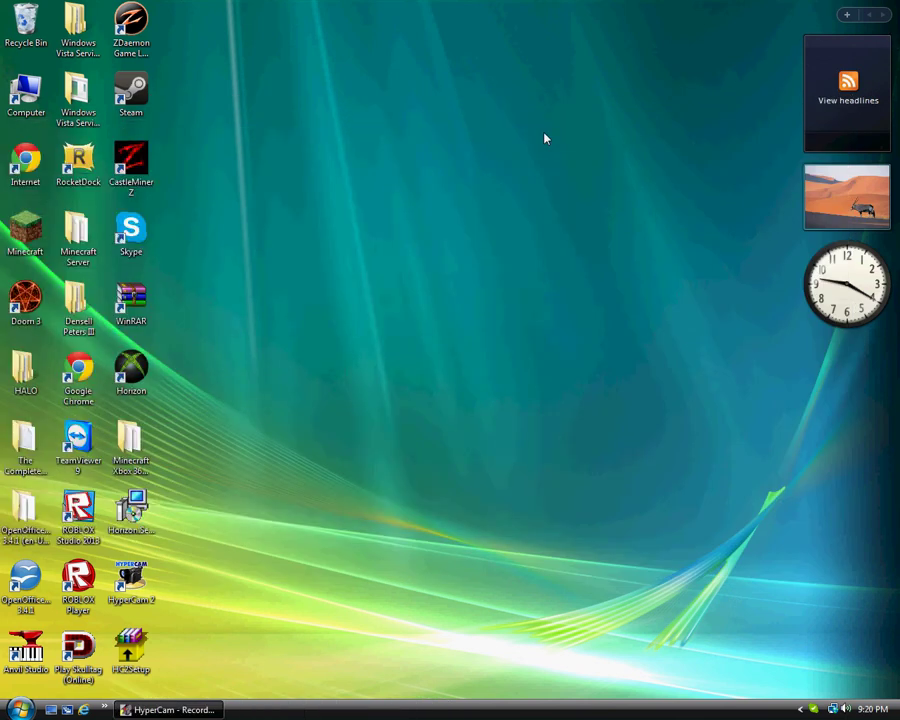